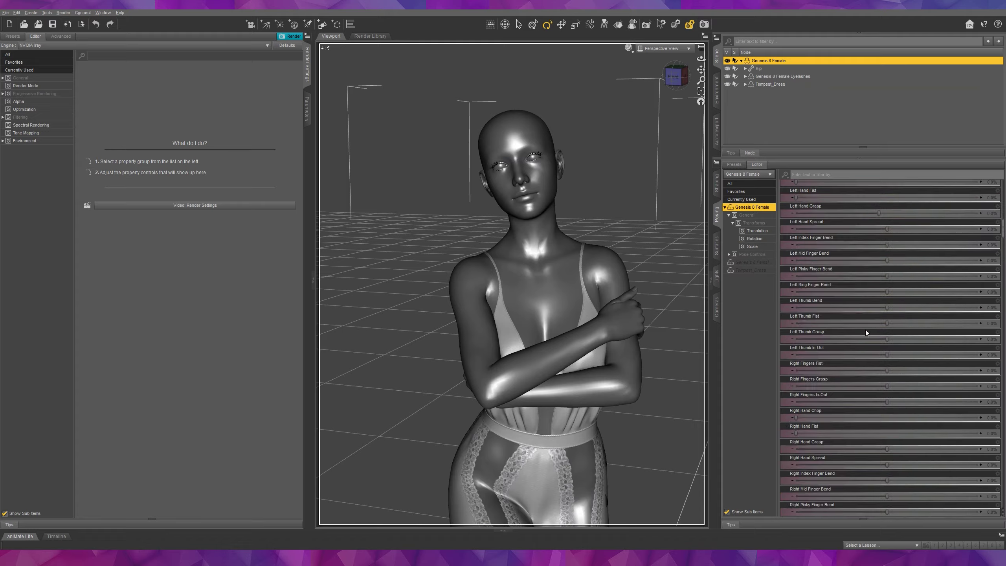
Adjust the Genesis 8 Female's body shaping morphs and render the angel scene
left_click(716, 184)
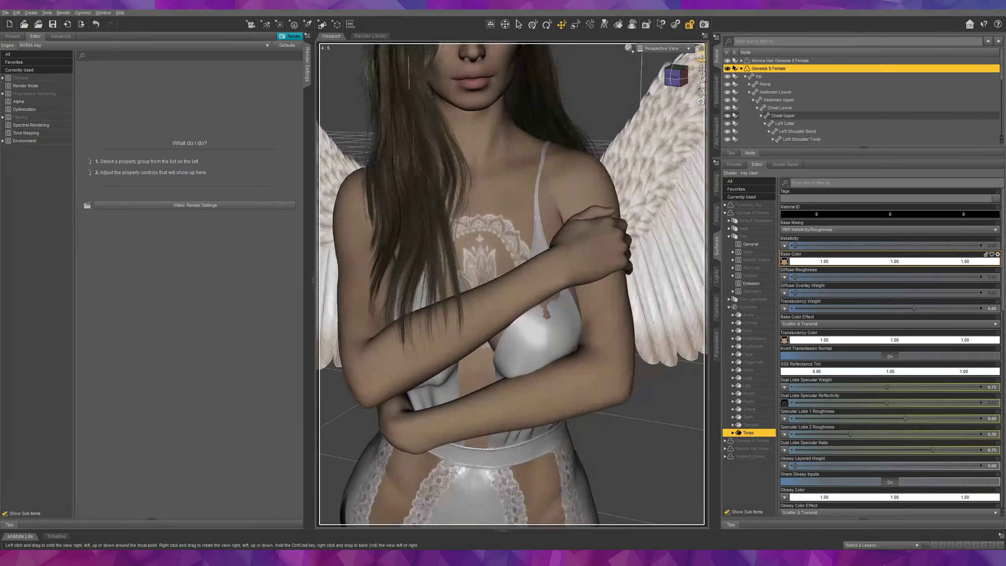
key("ctrl+r")
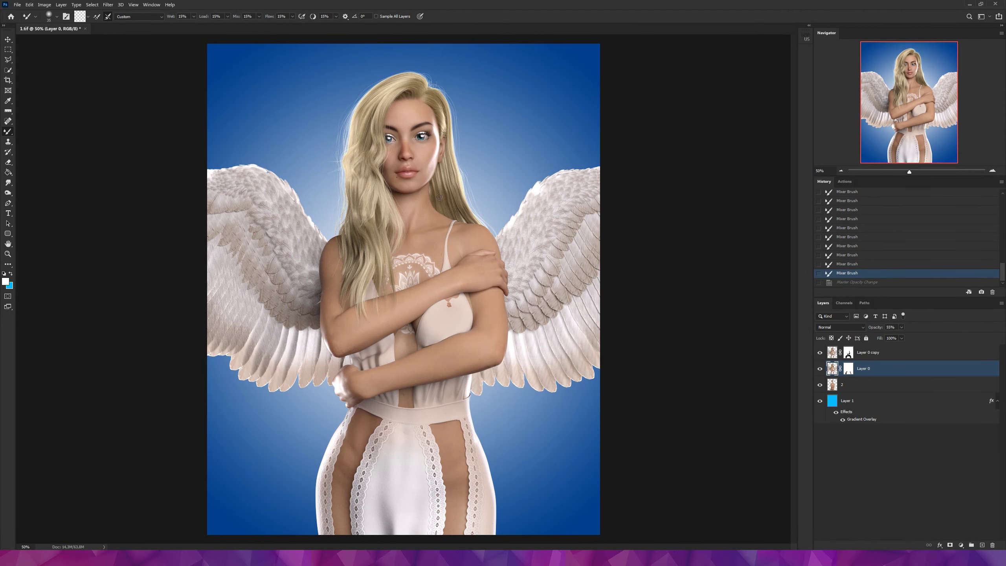
Merge the layers and reshape the crossed arms with a Liquify pass
right_click(896, 374)
left_click(907, 392)
key("shift+ctrl+x")
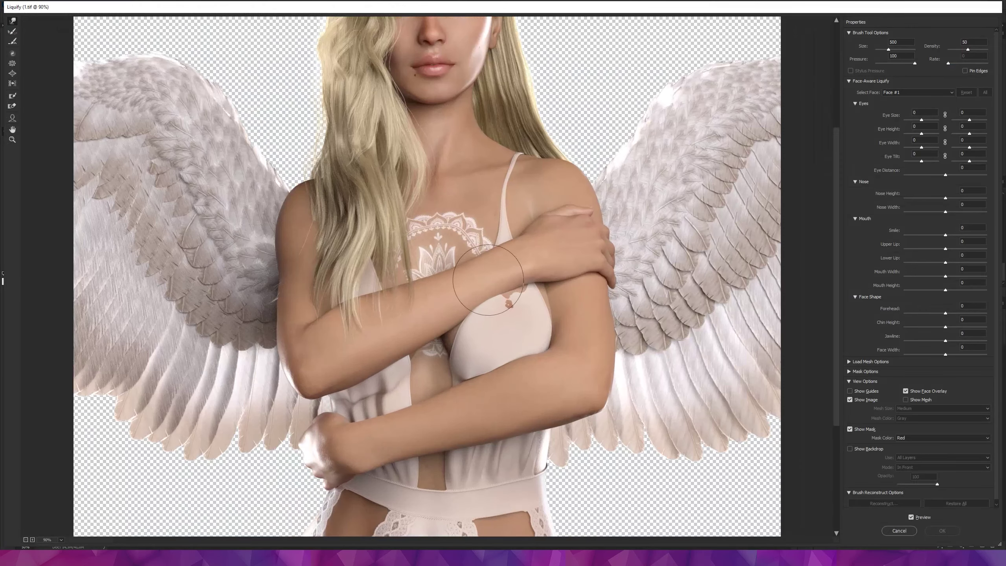
scroll(488, 280, "down", 2)
scroll(495, 258, "down", 1)
scroll(510, 215, "down", 2)
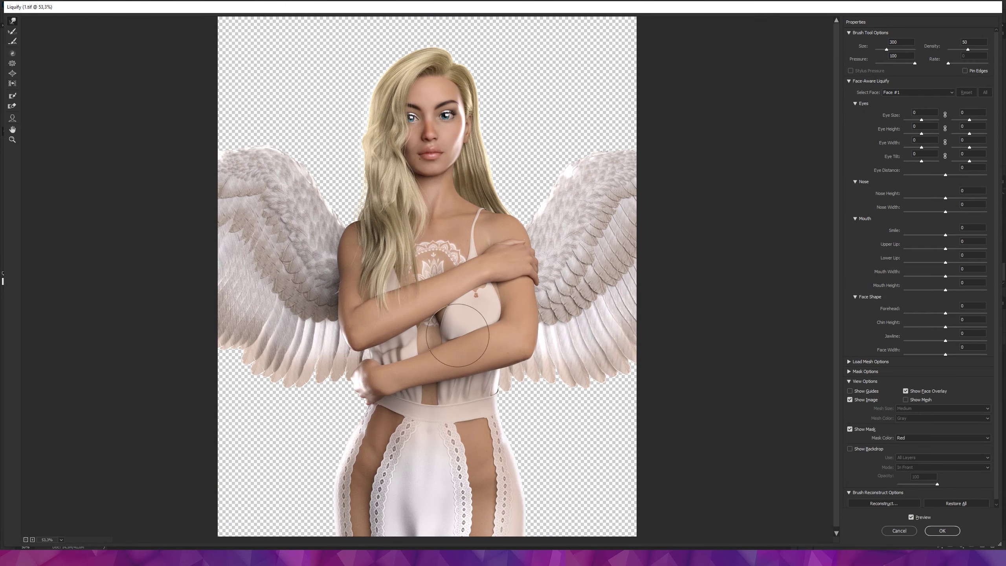
scroll(348, 338, "down", 1)
key("bracketleft")
key("bracketleft")
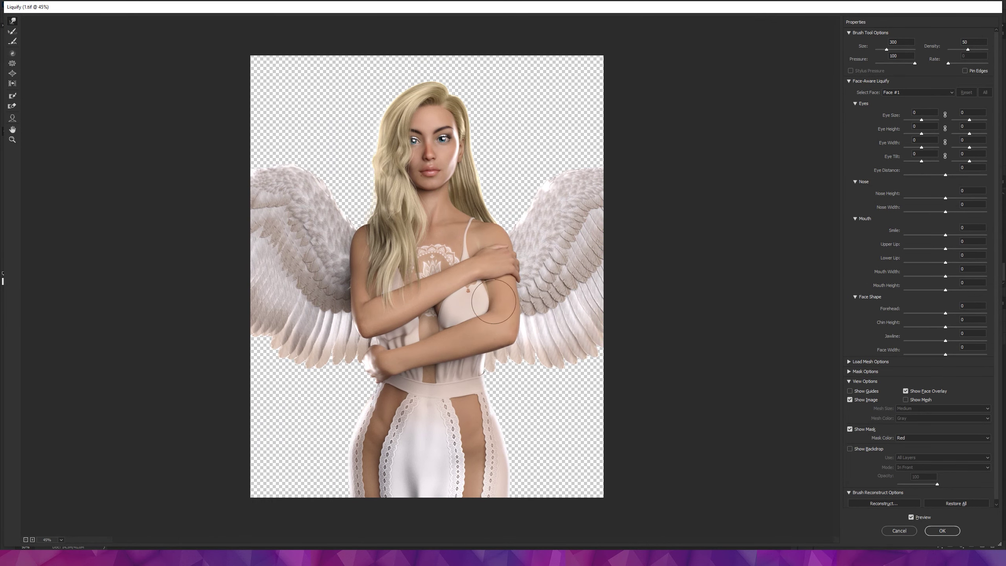
scroll(424, 278, "up", 1)
key("bracketright")
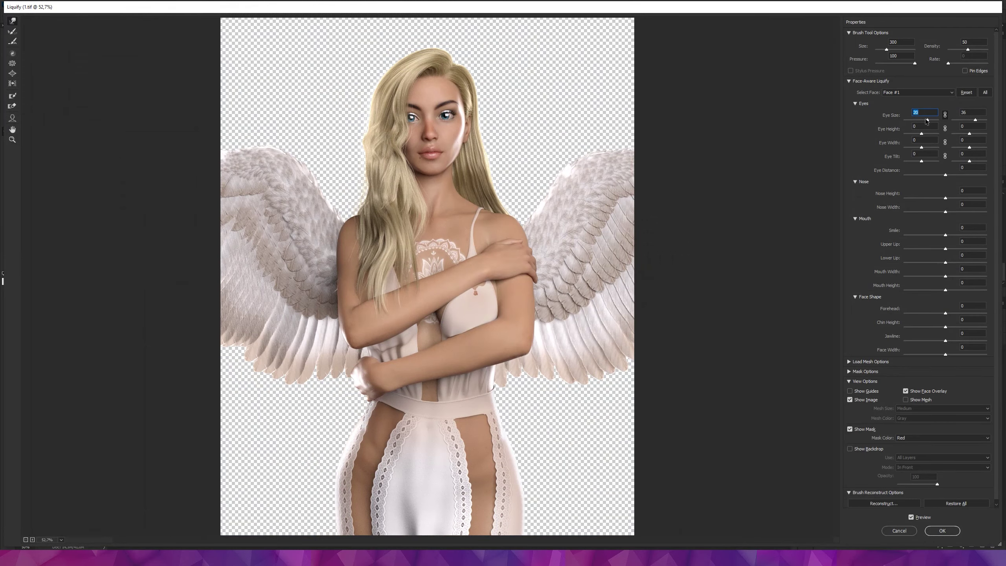
left_click(942, 531)
Apply a second Liquify pass to the chest area beside the arm
scroll(305, 356, "up", 5, "alt")
left_click(279, 373)
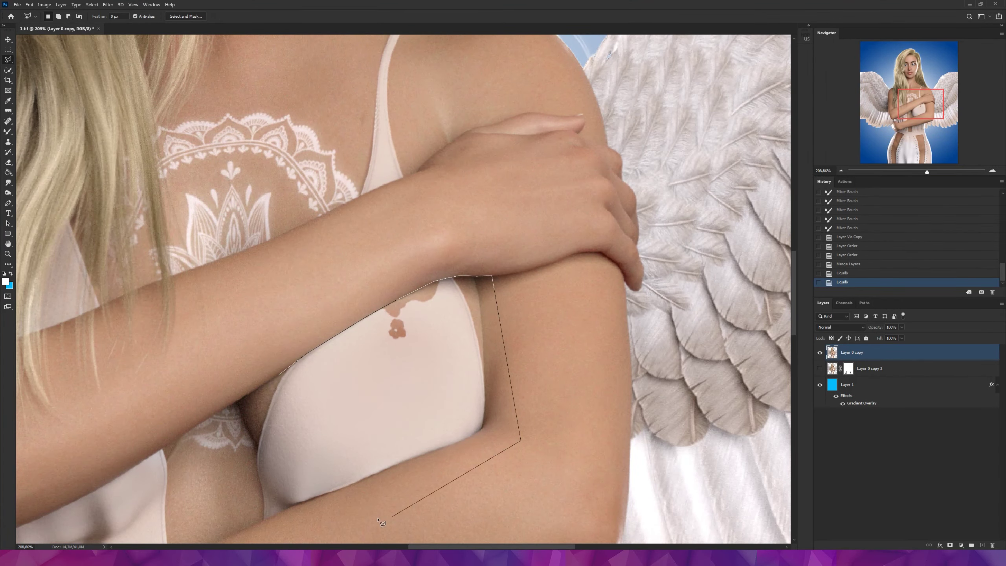
key("ctrl+d")
key("ctrl+0")
key("ctrl+shift+x")
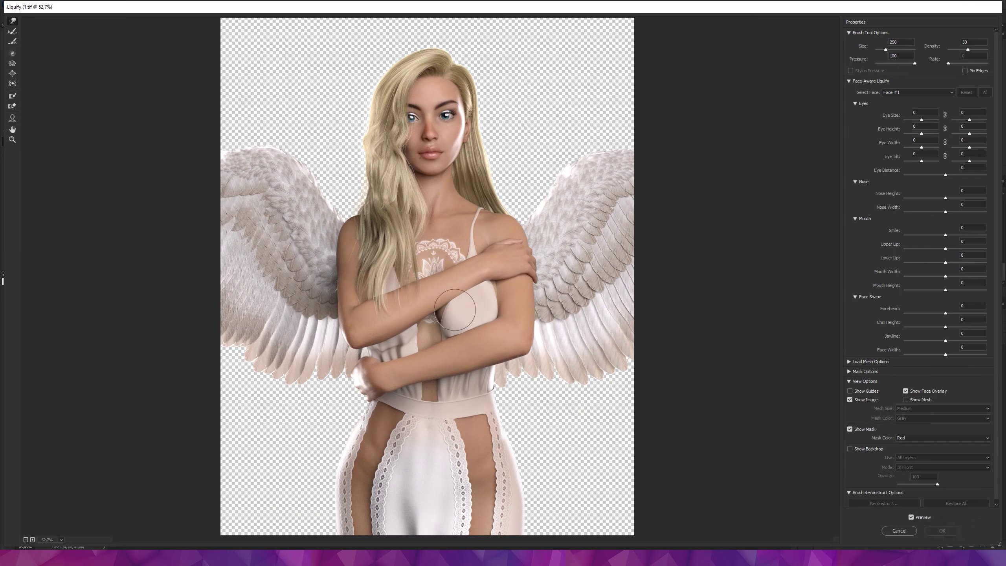
key("Return")
scroll(386, 337, "up", 3, "alt")
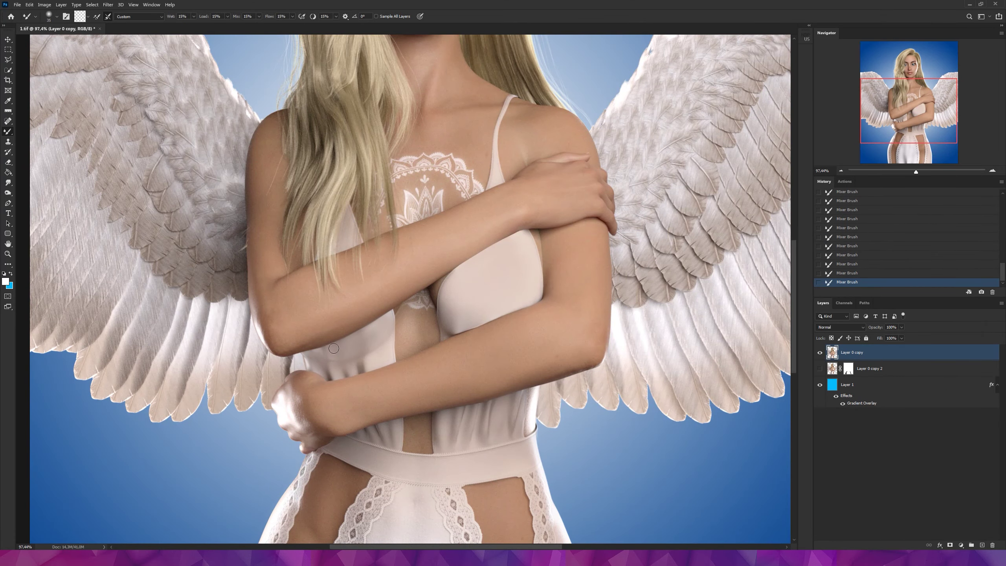
Lasso the area under the forearm and smooth its skin with the Mixer Brush
key("ctrl+0")
key("ctrl+z")
key("ctrl+z")
key("l")
scroll(396, 349, "up", 5, "alt")
left_click(431, 345)
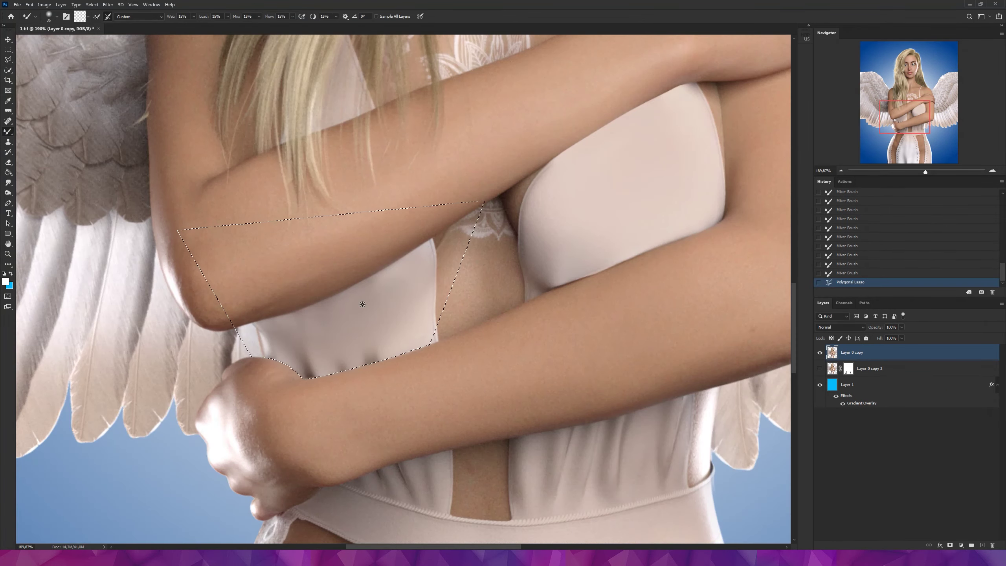
left_click(8, 133)
scroll(342, 326, "down", 2, "alt")
left_click_drag(329, 344, 343, 327)
key("ctrl+d")
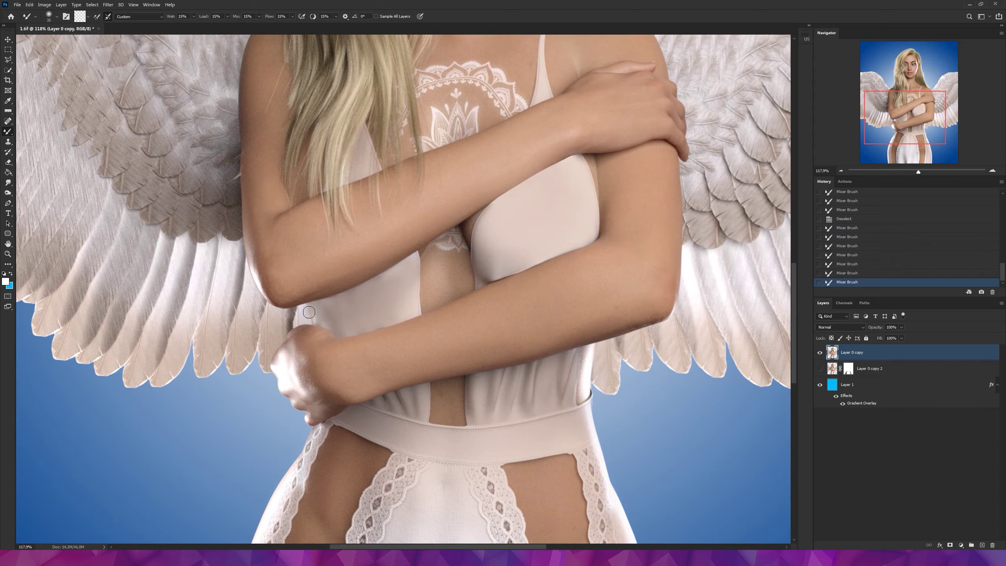
Undo the forearm smoothing strokes and resize the brush for another attempt
key("ctrl+z")
key("ctrl+z")
key("ctrl+z")
key("ctrl+0")
key("bracketleft")
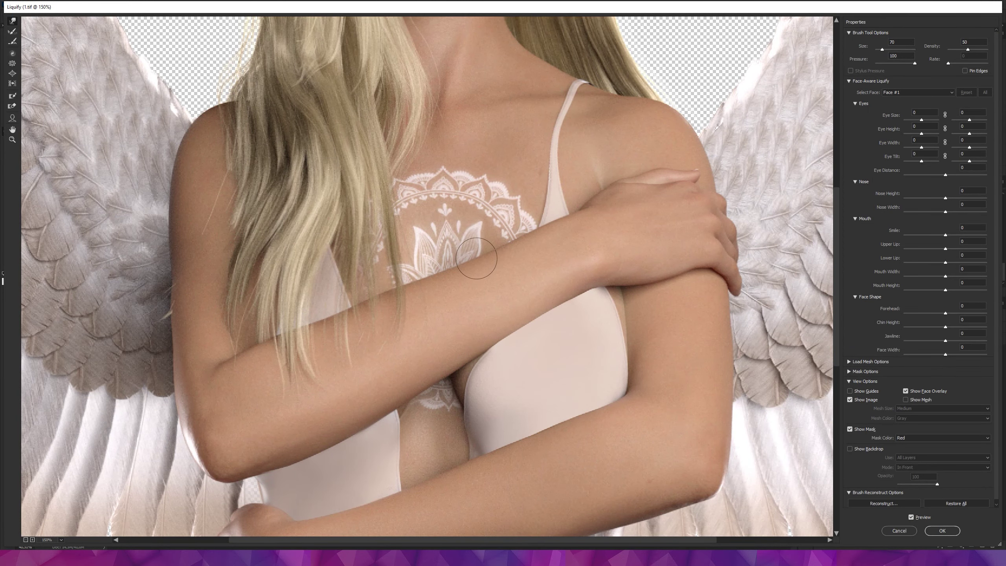
key("bracketright")
scroll(432, 329, "down", 3)
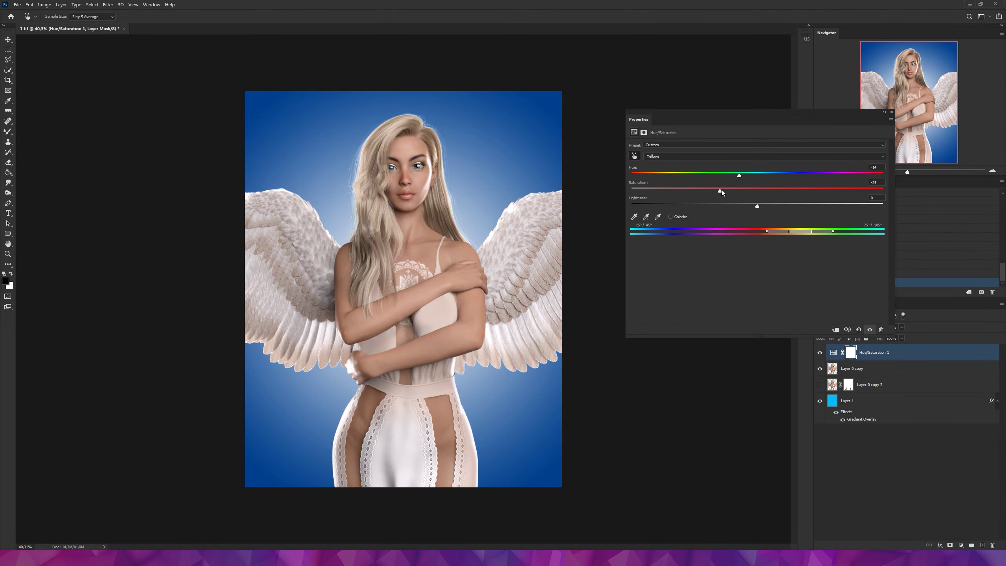
Paint shading onto the Curves layer mask with a resizable brush
left_click(892, 112)
key("b")
scroll(373, 222, "up", 3)
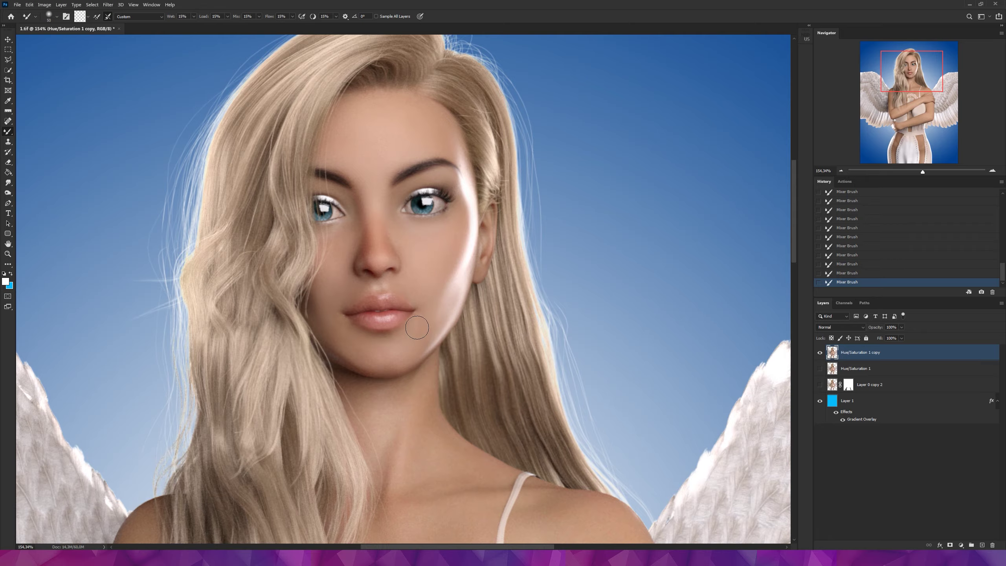
scroll(412, 305, "down", 5)
key("bracketright")
key("bracketright")
scroll(566, 339, "down", 5)
scroll(445, 260, "up", 4)
scroll(445, 260, "up", 2)
scroll(445, 260, "up", 3)
key("bracketleft")
key("bracketleft")
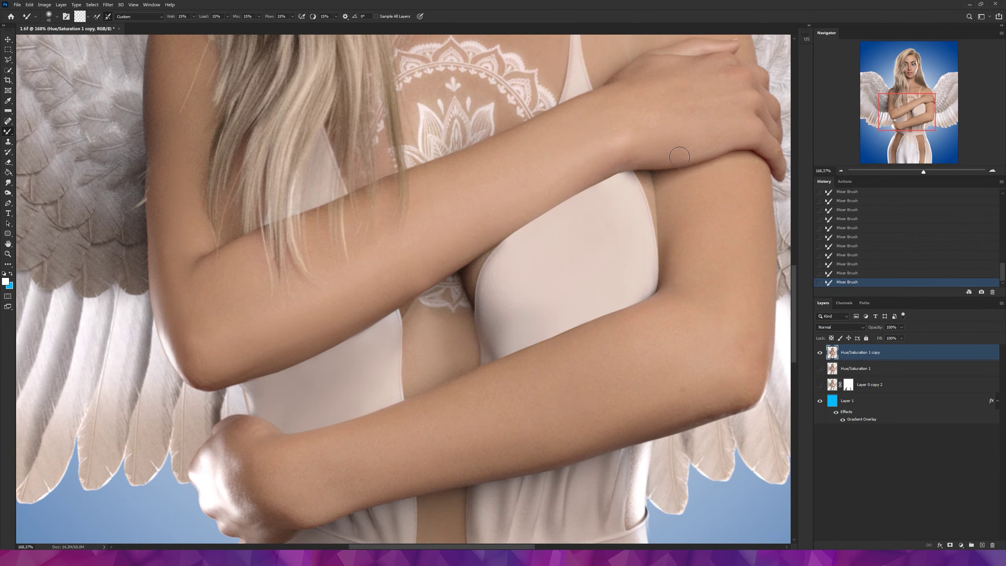
scroll(680, 157, "down", 2)
key("bracketright")
key("bracketright")
key("bracketright")
scroll(382, 364, "down", 1)
scroll(382, 364, "down", 1)
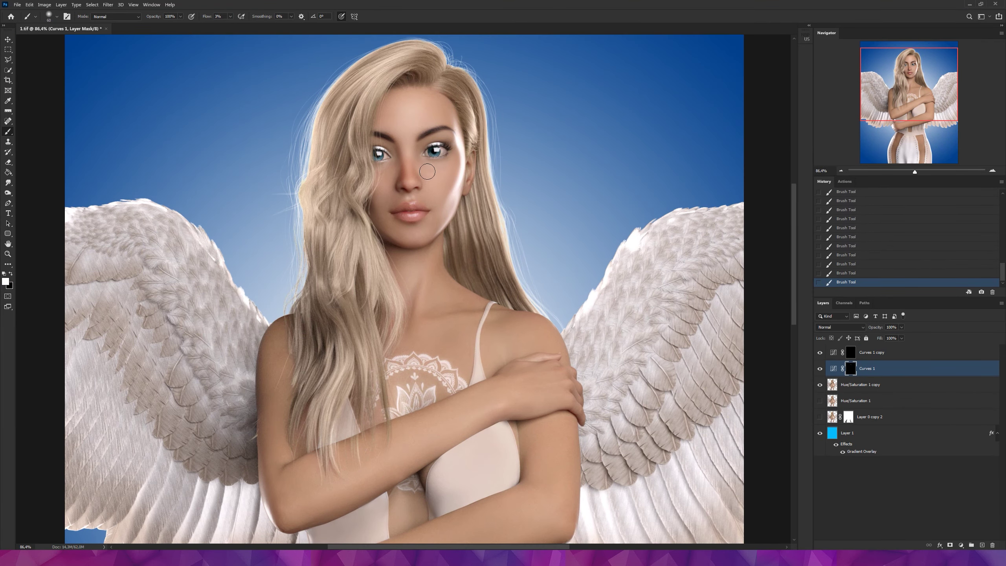
Refine the Curves mask shading with a fine-tipped brush, then view the whole image
scroll(410, 177, "up", 2)
key("bracketright")
scroll(397, 157, "up", 2)
scroll(436, 174, "up", 2)
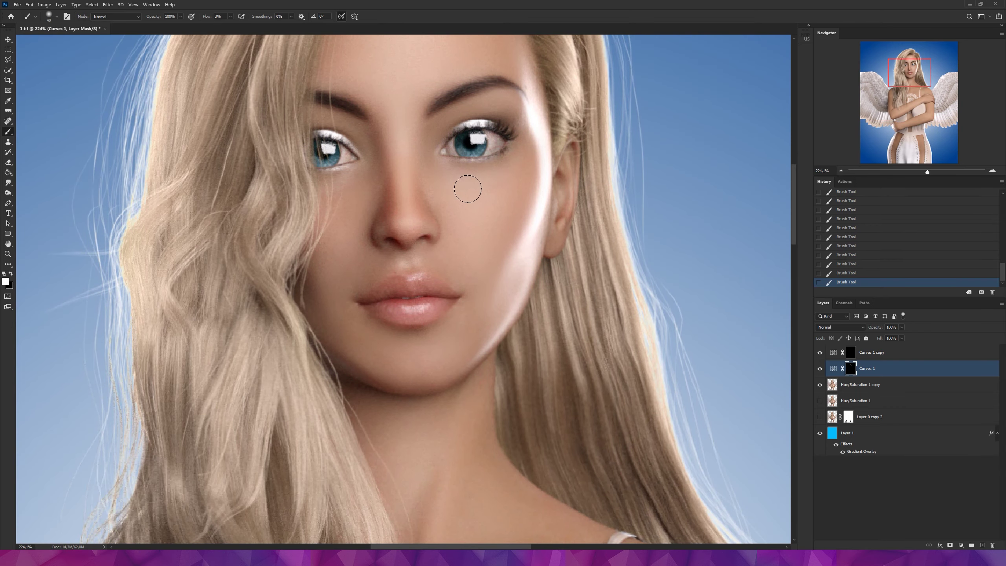
scroll(427, 281, "down", 2)
key("bracketleft")
key("bracketleft")
key("bracketleft")
scroll(408, 207, "up", 2)
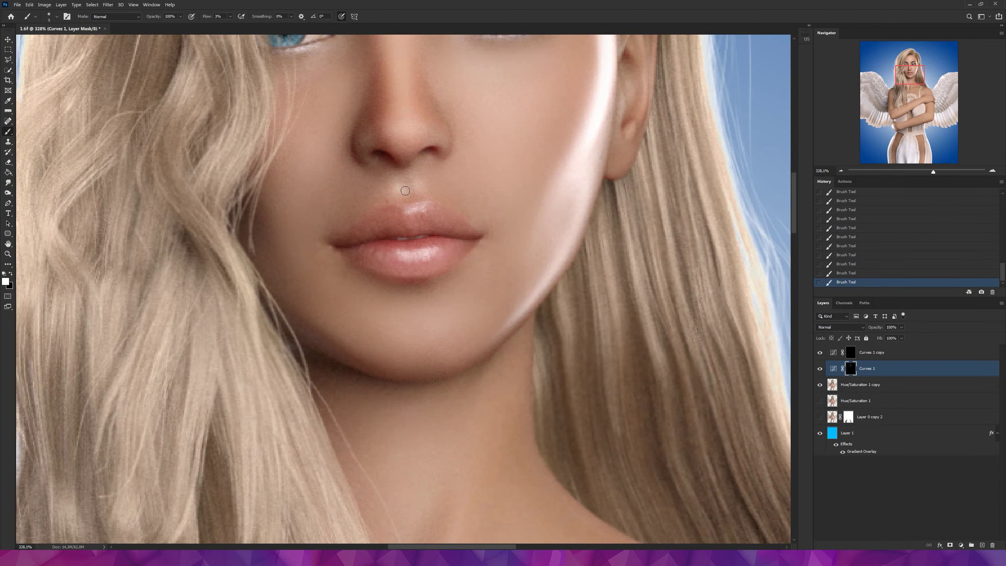
key("ctrl+0")
key("bracketright")
key("bracketright")
key("bracketright")
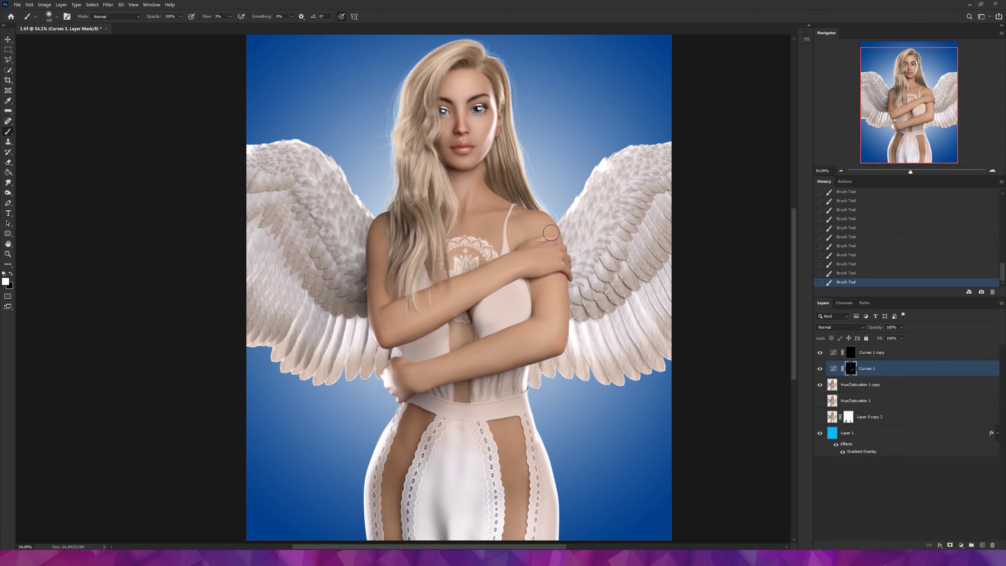
Paint detailed white strokes on the Curves 1 copy mask
key("bracketleft")
key("bracketleft")
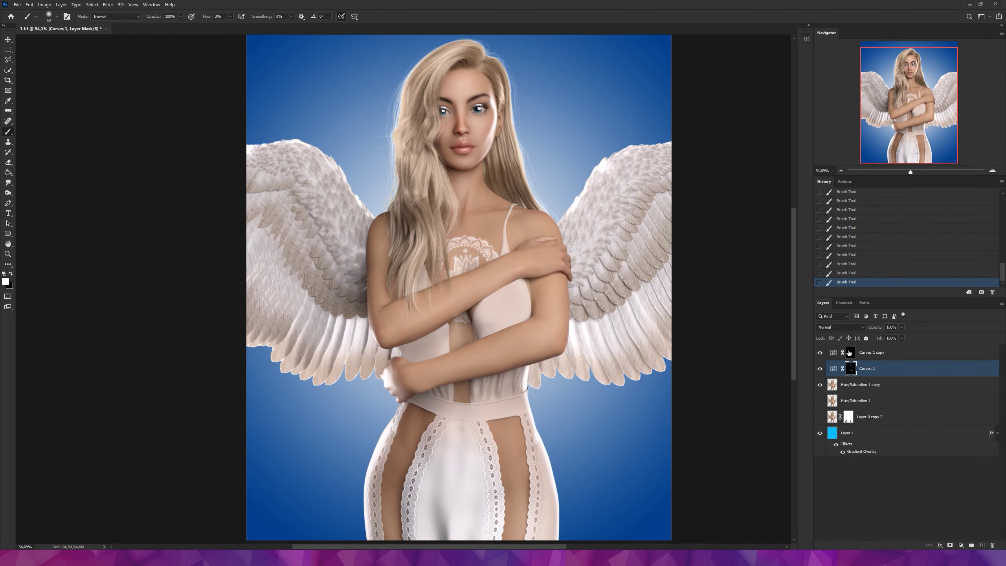
key("alt+bracketright")
scroll(465, 206, "up", 1)
scroll(528, 355, "down", 1)
scroll(495, 297, "up", 1)
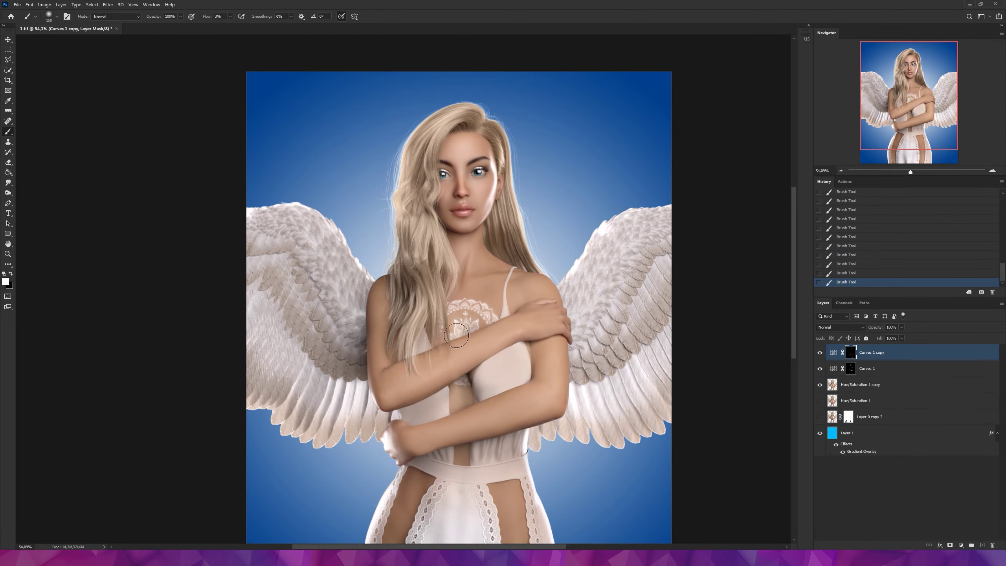
key("bracketleft")
key("bracketleft")
key("bracketleft")
scroll(436, 217, "up", 5)
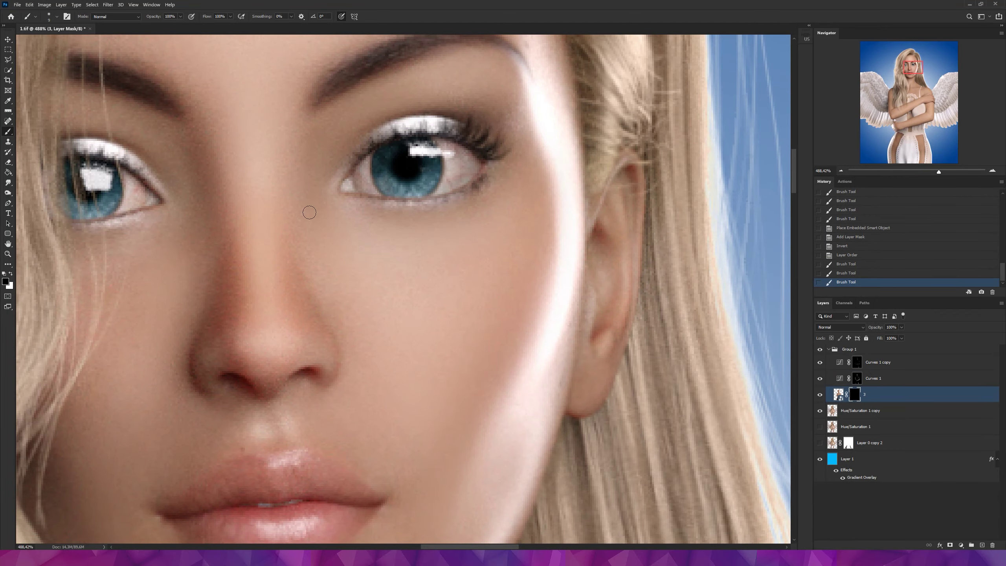
key("x")
key("ctrl+z")
scroll(256, 190, "left", 3)
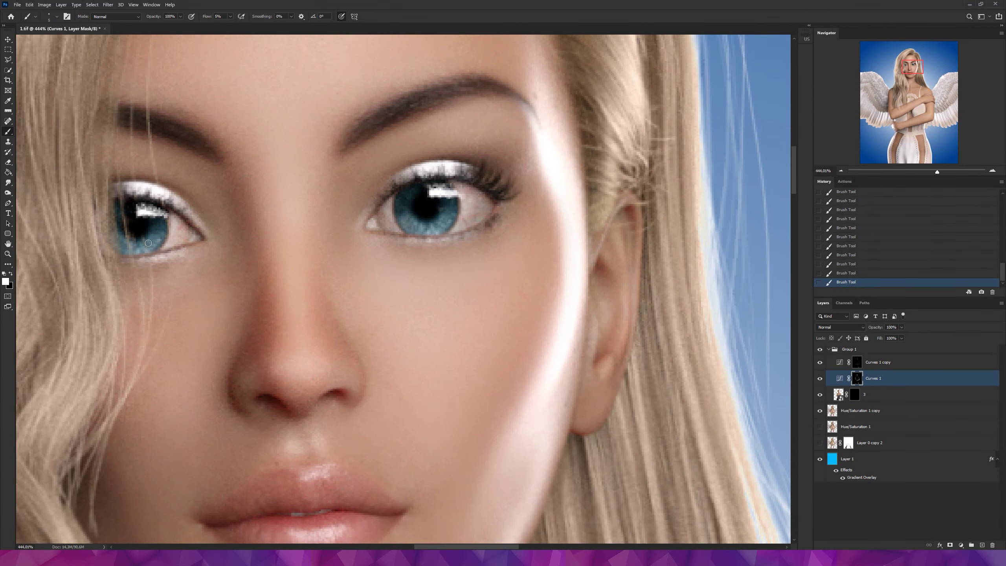
Alternate painting between the Curves 1 and Curves 1 copy masks, with Curves 1 copy visible
key("alt+bracketright")
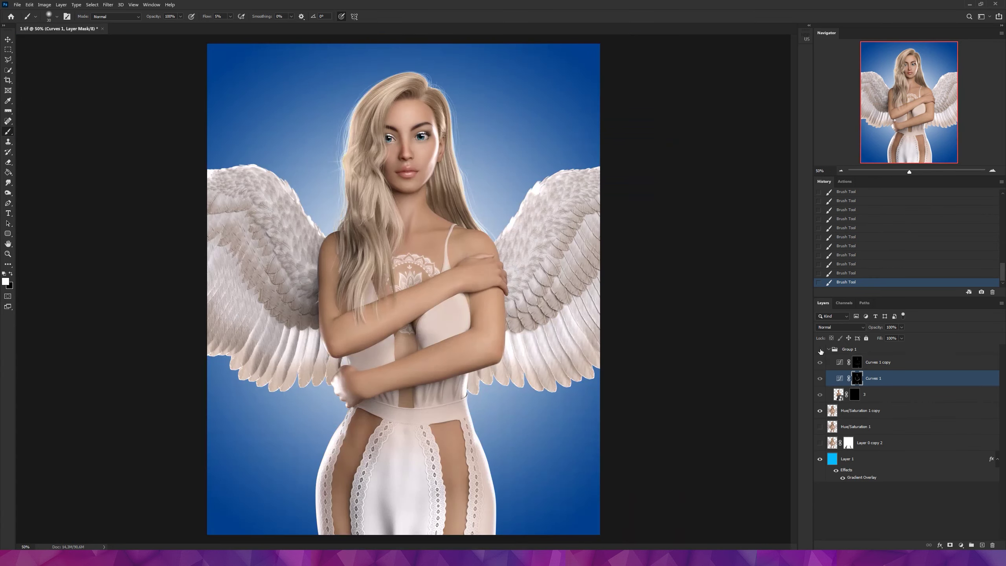
key("alt+bracketright")
left_click(820, 362)
key("alt+bracketleft")
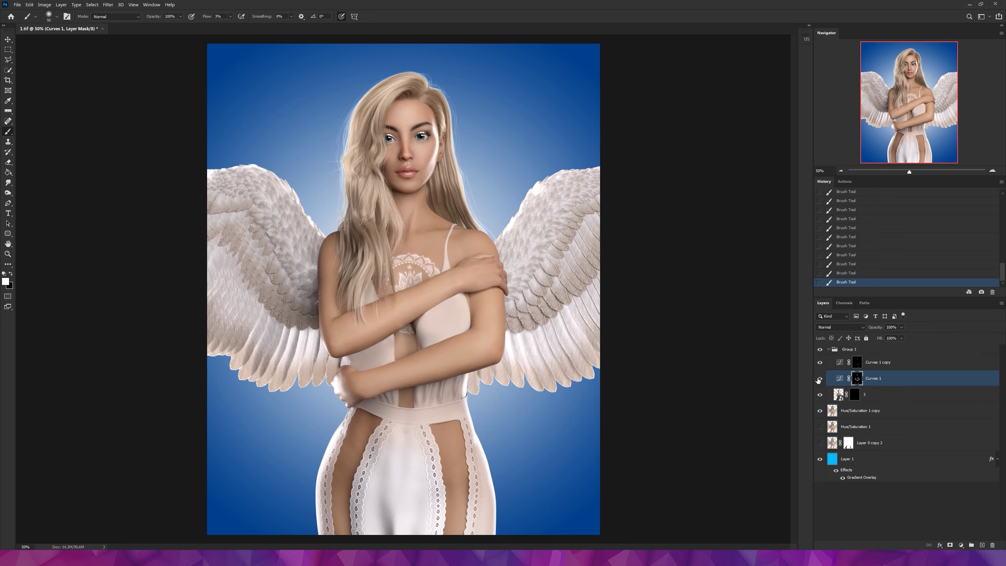
key("alt+bracketright")
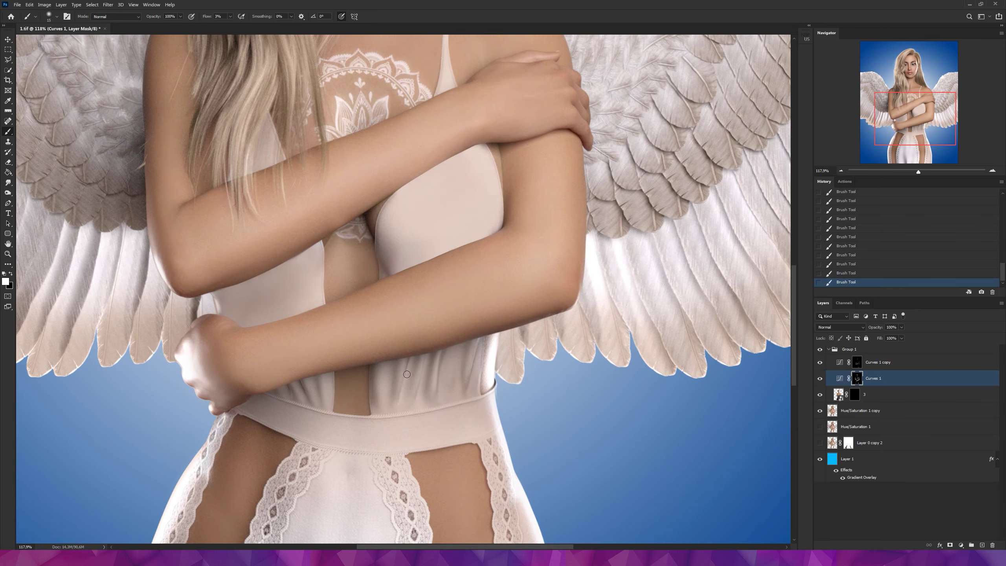
key("alt+bracketright")
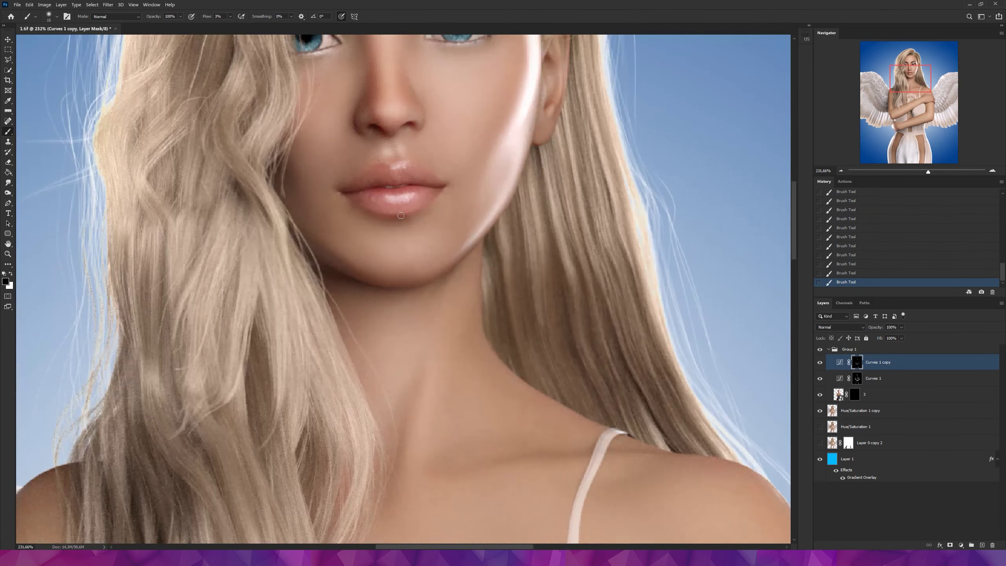
key("alt+bracketleft")
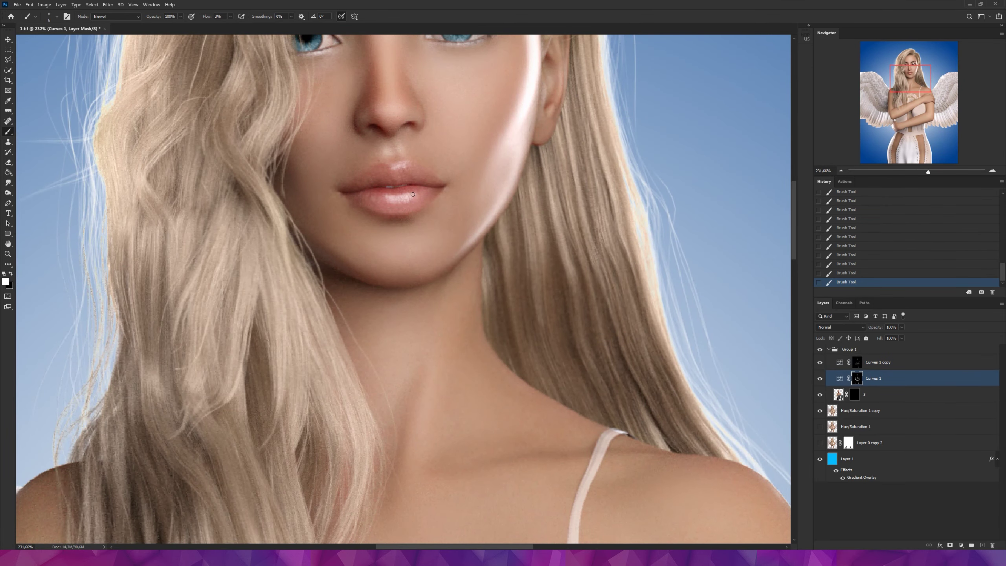
scroll(404, 237, "down", 2)
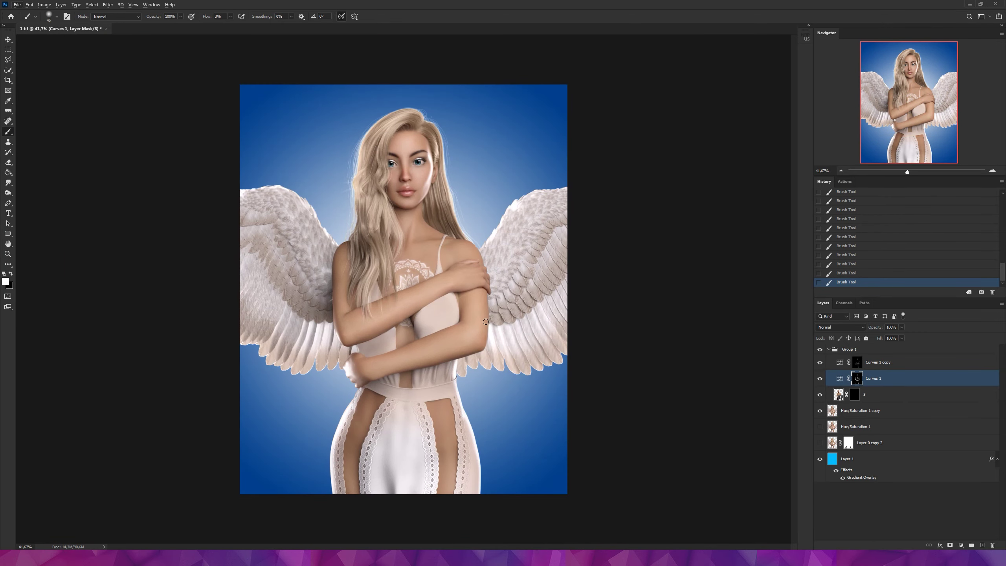
left_click(961, 545)
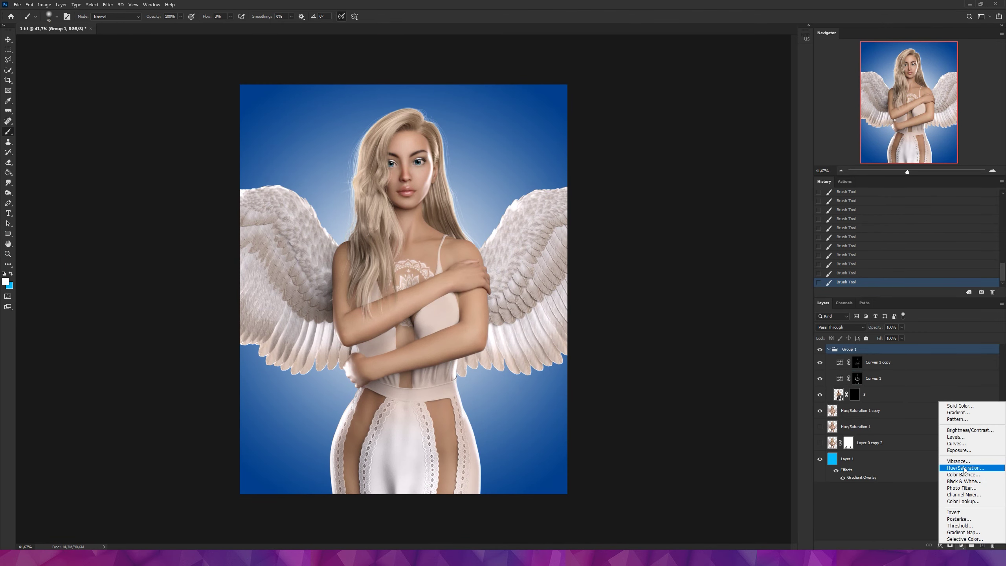
Add a Hue/Saturation adjustment raising Reds saturation to +30
left_click(966, 471)
left_click_drag(757, 188, 795, 190)
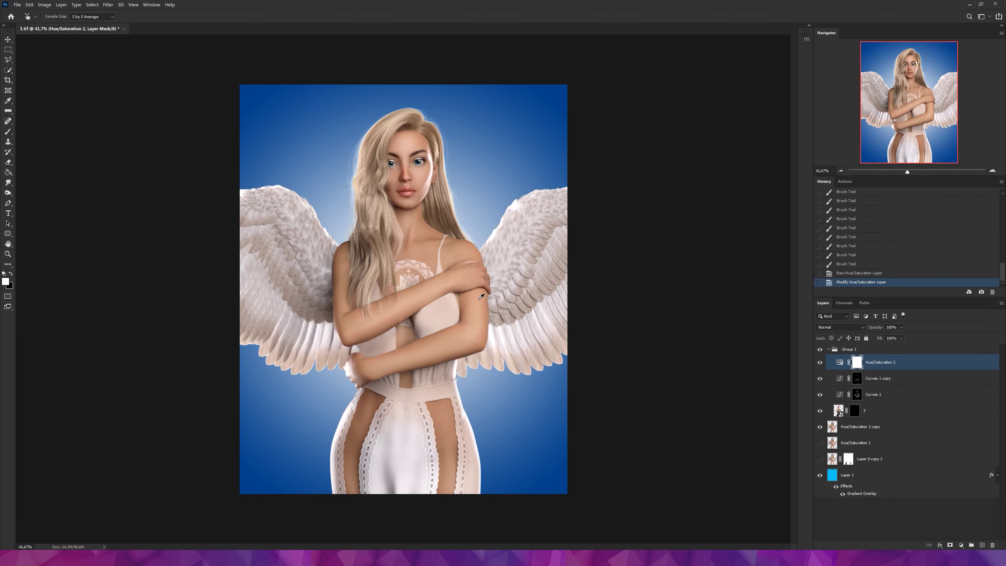
key("b")
scroll(598, 287, "up", 5)
Add Hue/Saturation 3 with a Reds boost and invert its mask to black
left_click(961, 545)
left_click(967, 472)
left_click_drag(756, 191, 826, 191)
key("ctrl+i")
key("ctrl+0")
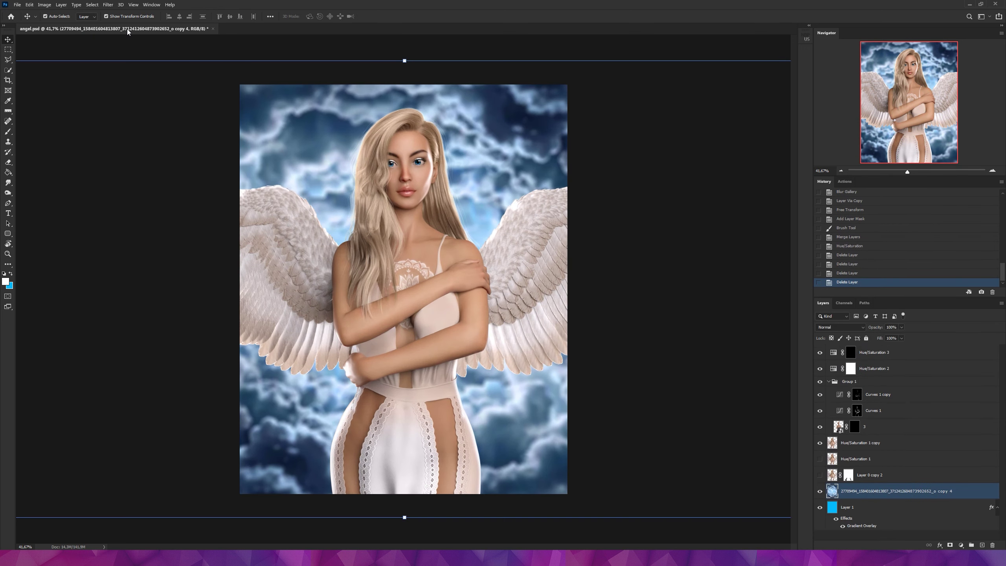
Apply a Brightness/Contrast change and delete the unused Curves 1 copy 2 and Layer 1
left_click(106, 16)
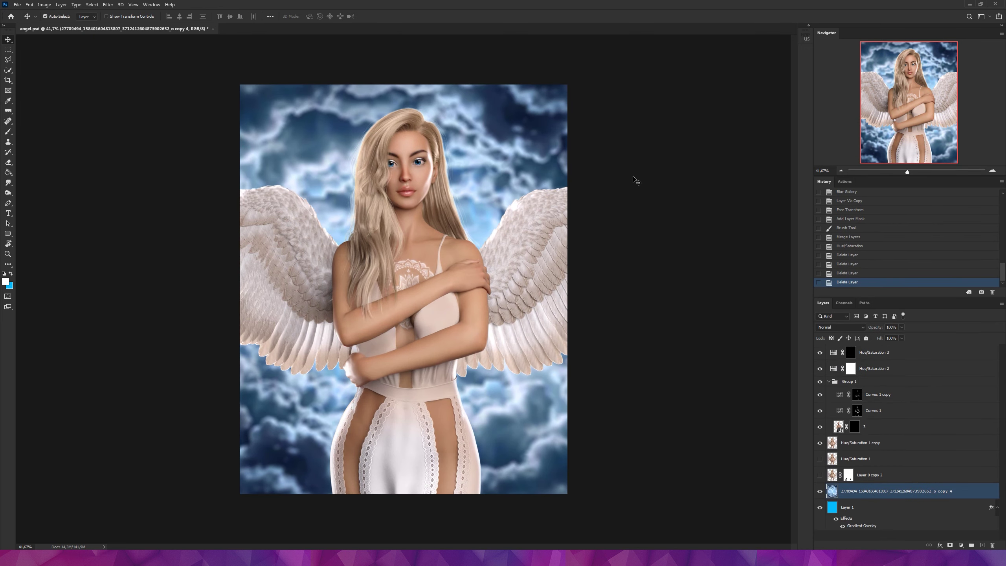
left_click(862, 442)
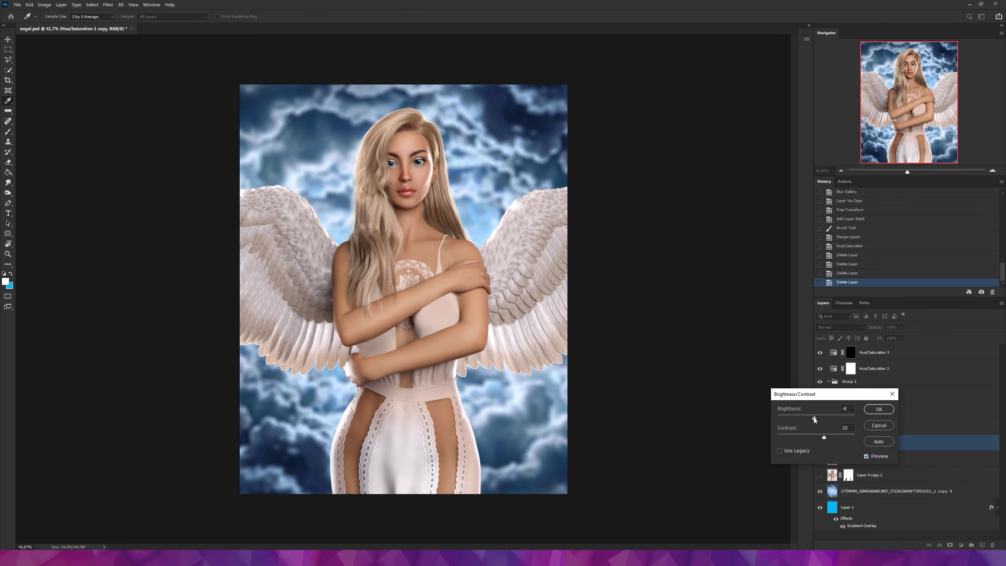
left_click(914, 412)
key("ctrl+j")
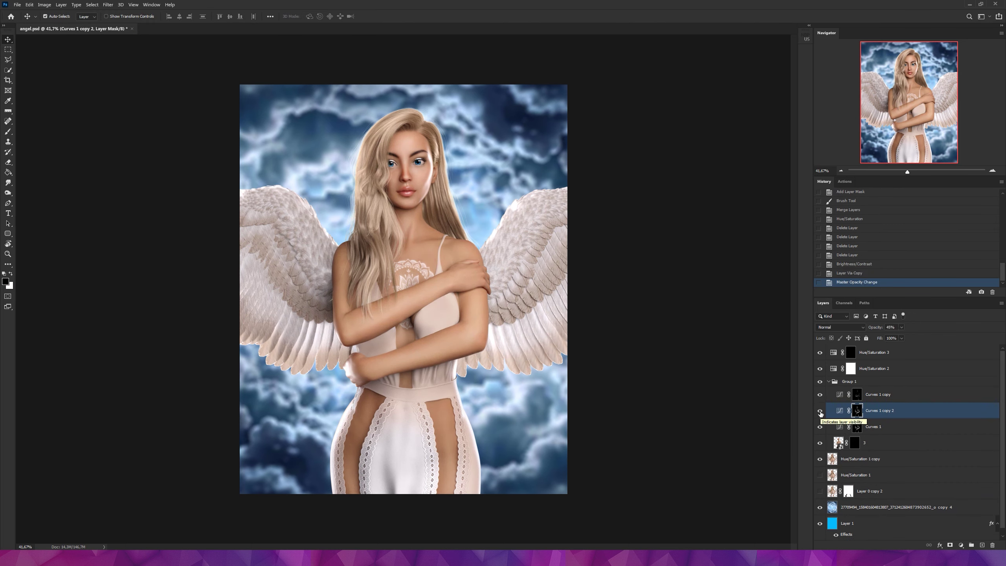
key("Delete")
left_click(858, 247)
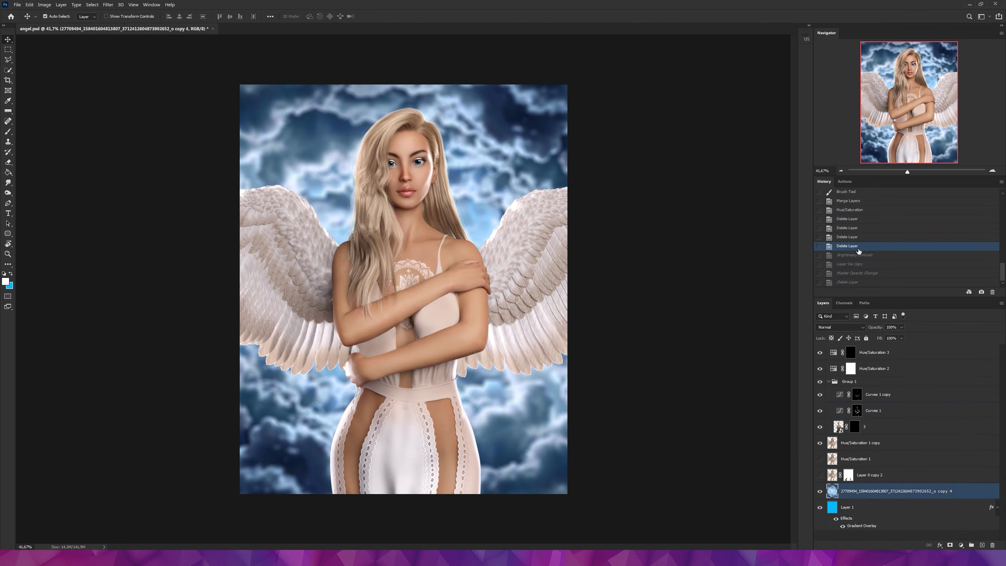
key("Delete")
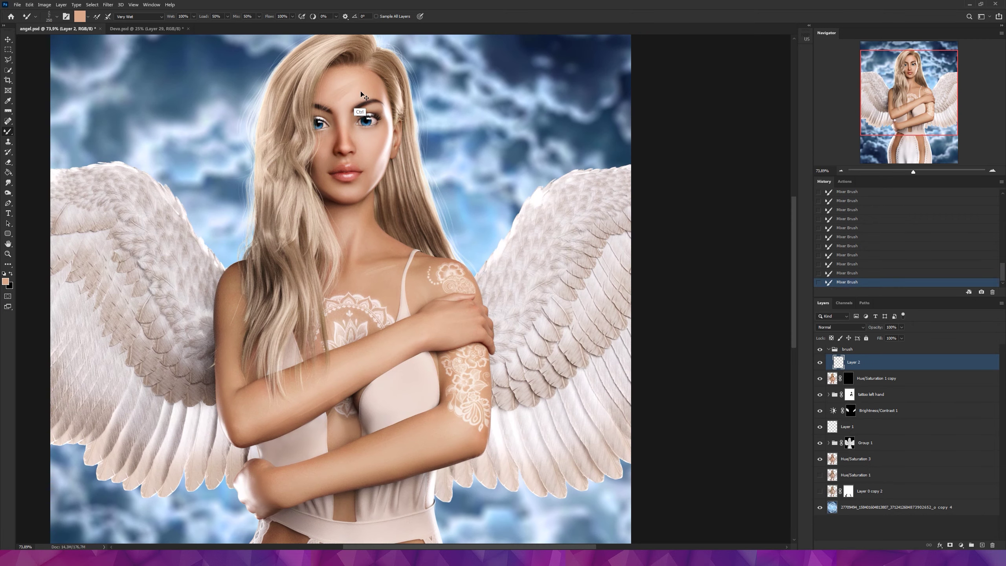
Try a smaller angled brush and a 70 px brush to blend paint over the arm
left_click(49, 16)
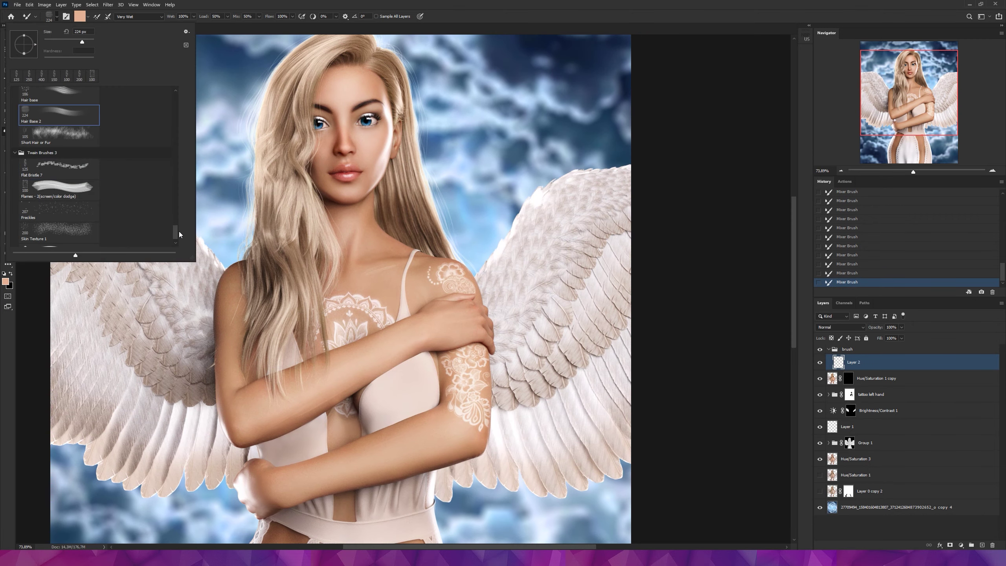
double_click(62, 241)
key("ctrl+z")
left_click_drag(234, 361, 243, 371)
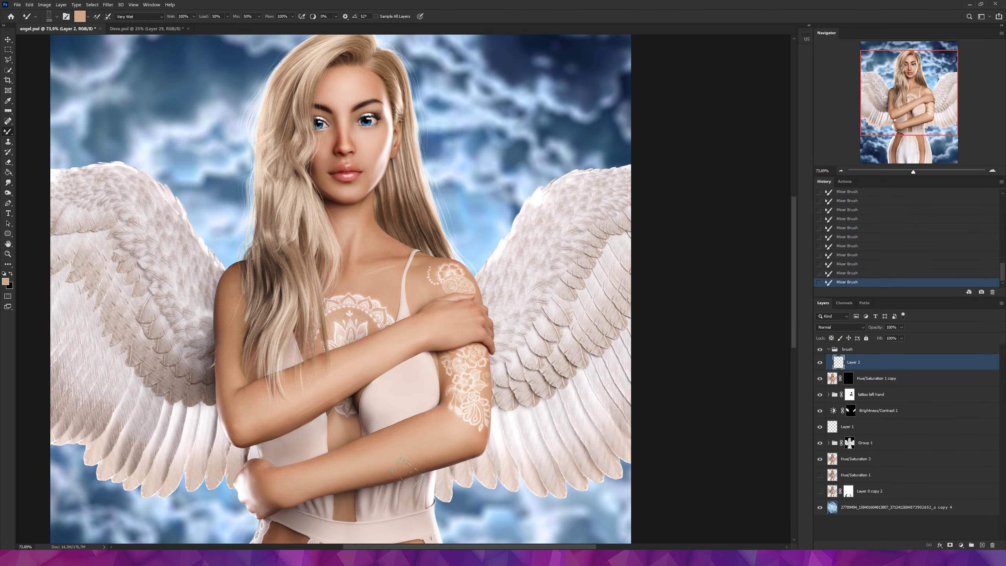
scroll(308, 357, "down", 5)
left_click(49, 16)
scroll(60, 167, "down", 2)
double_click(56, 150)
key("ctrl+z")
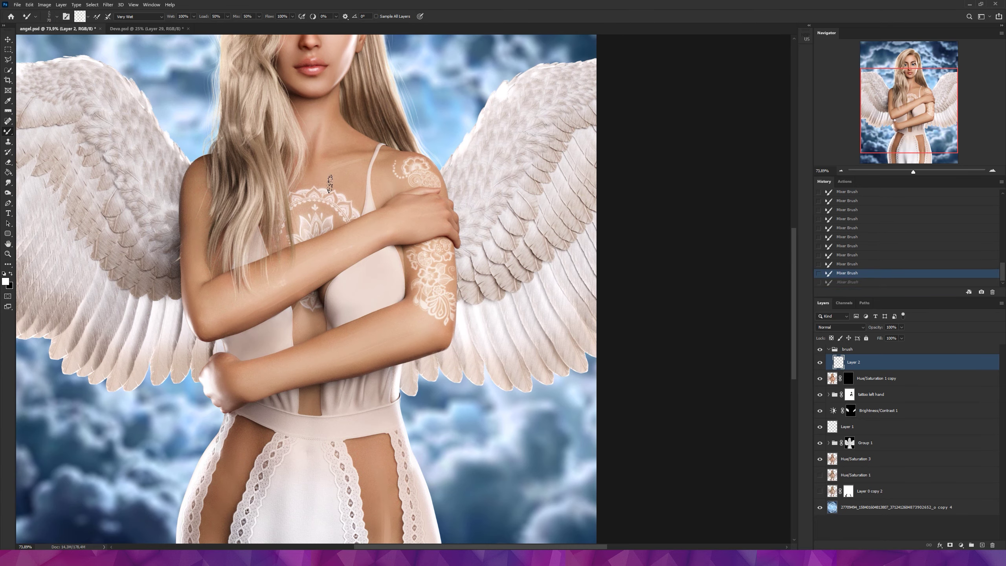
Paint faint white strokes on the arm and collarbone with an 80 px brush angled at -108°
left_click(49, 15)
double_click(59, 158)
key("bracketleft")
key("bracketleft")
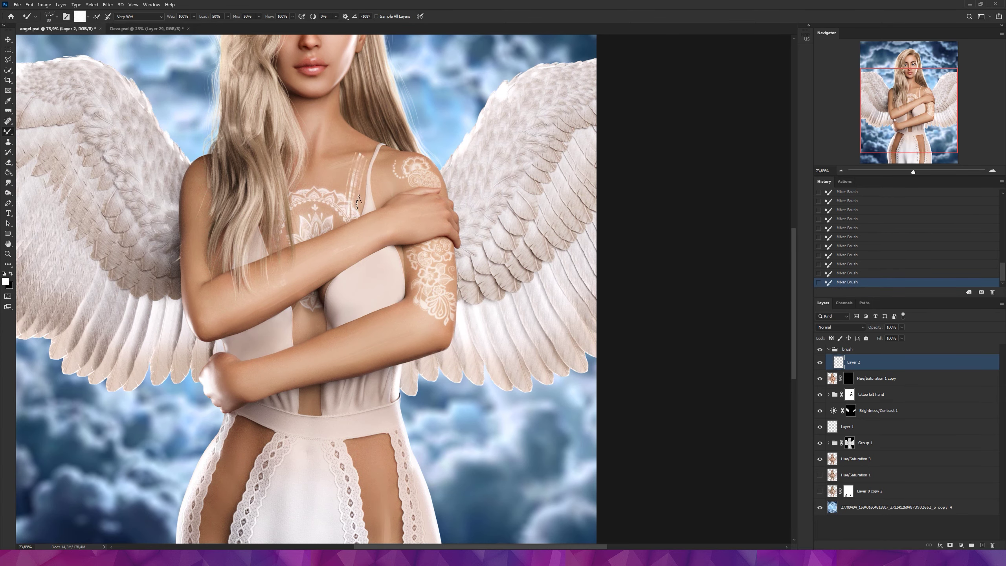
left_click_drag(357, 186, 345, 250)
left_click_drag(208, 288, 207, 321)
Blend skin tones on a new empty layer set to 54% opacity
left_click(48, 16)
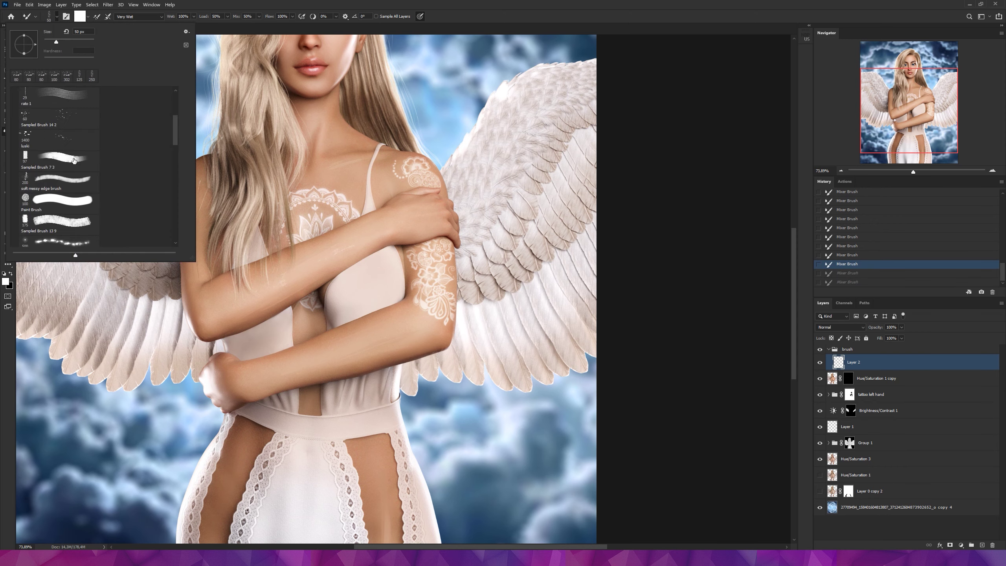
double_click(60, 138)
key("ctrl+shift+alt+n")
left_click_drag(357, 348, 376, 357)
key("ctrl+z")
key("z")
key("b")
left_click_drag(341, 277, 356, 243)
key("5")
key("4")
left_click_drag(337, 162, 356, 183)
Blend peach skin paint near the shoulder with a low-mix custom brush
scroll(337, 171, "up", 3)
key("ctrl+z")
left_click(49, 15)
double_click(59, 163)
mouse_move(317, 276)
left_mouse_down()
mouse_move(334, 151)
mouse_move(329, 167)
left_mouse_up()
left_click(49, 15)
left_click_drag(175, 111, 178, 119)
scroll(178, 118, "down", 2)
double_click(60, 190)
left_click_drag(325, 258, 327, 262)
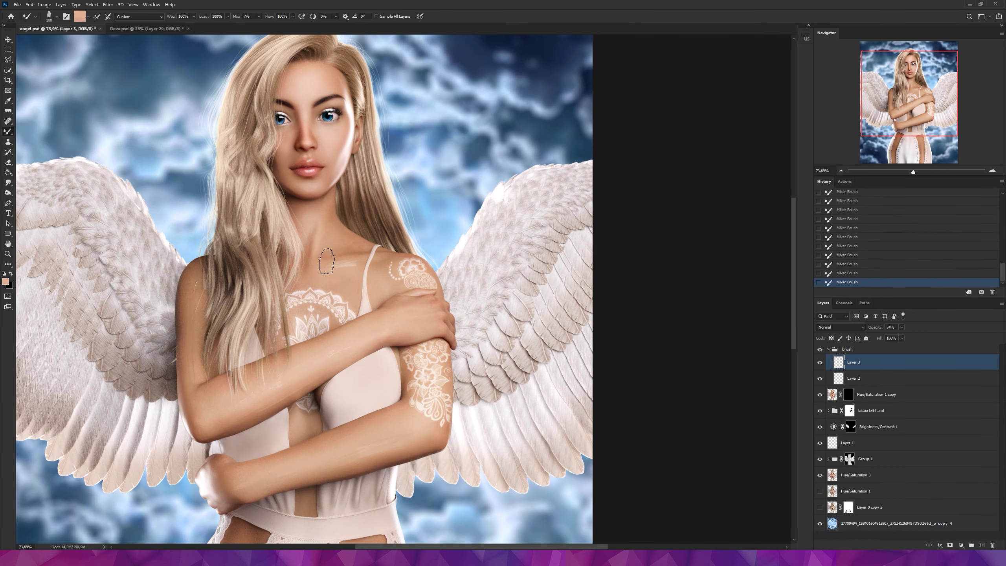
Pick a darker brown paint colour and undo the last two strokes
scroll(419, 444, "down", 5)
left_click(225, 487, "alt")
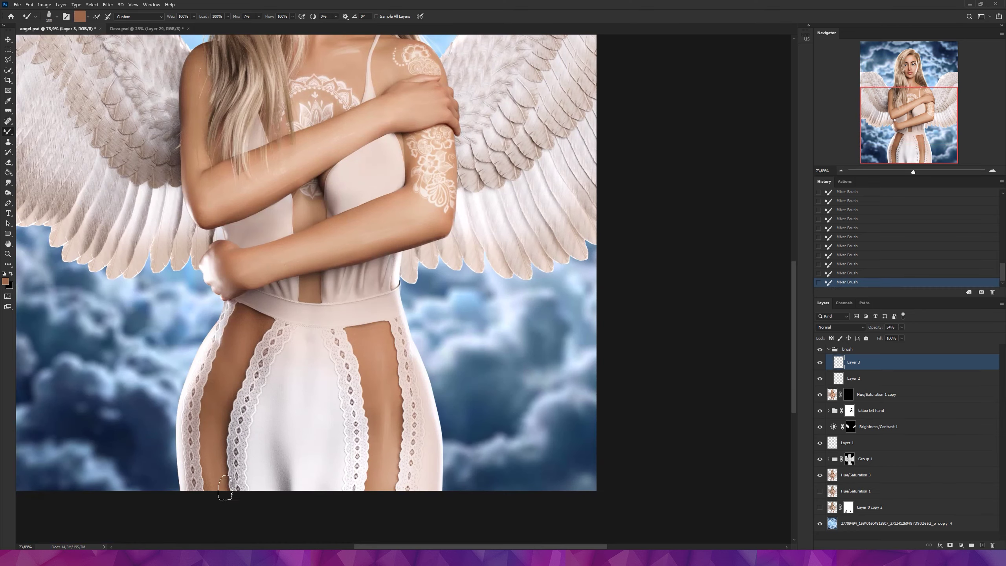
key("ctrl+z")
scroll(301, 277, "up", 3)
key("ctrl+z")
scroll(301, 277, "up", 3)
right_click(203, 131)
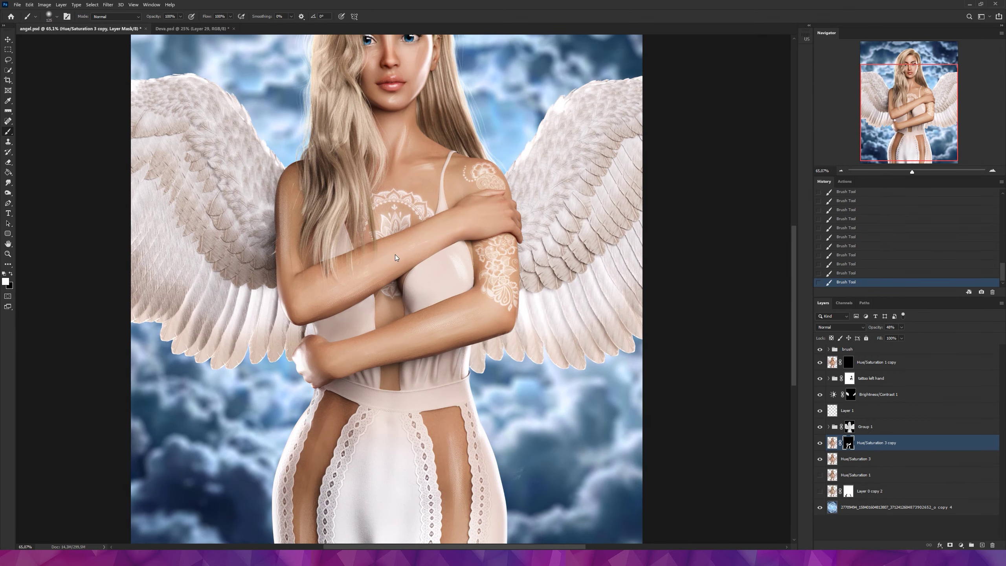
View the whole figure and set the Hue/Saturation copy layer's opacity to 54%
key("bracketleft")
scroll(396, 257, "down", 3)
left_click(902, 327)
left_click_drag(910, 336, 905, 336)
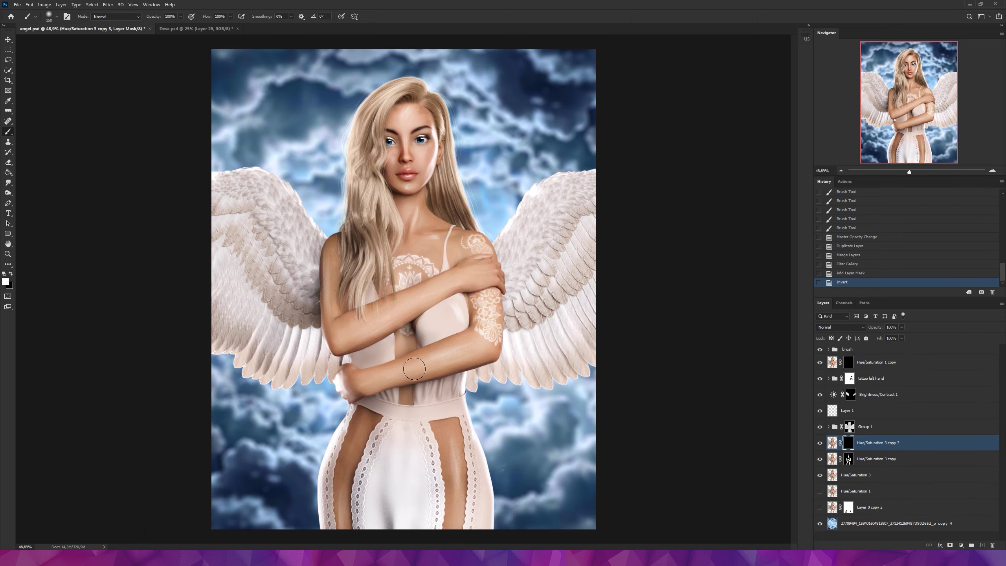